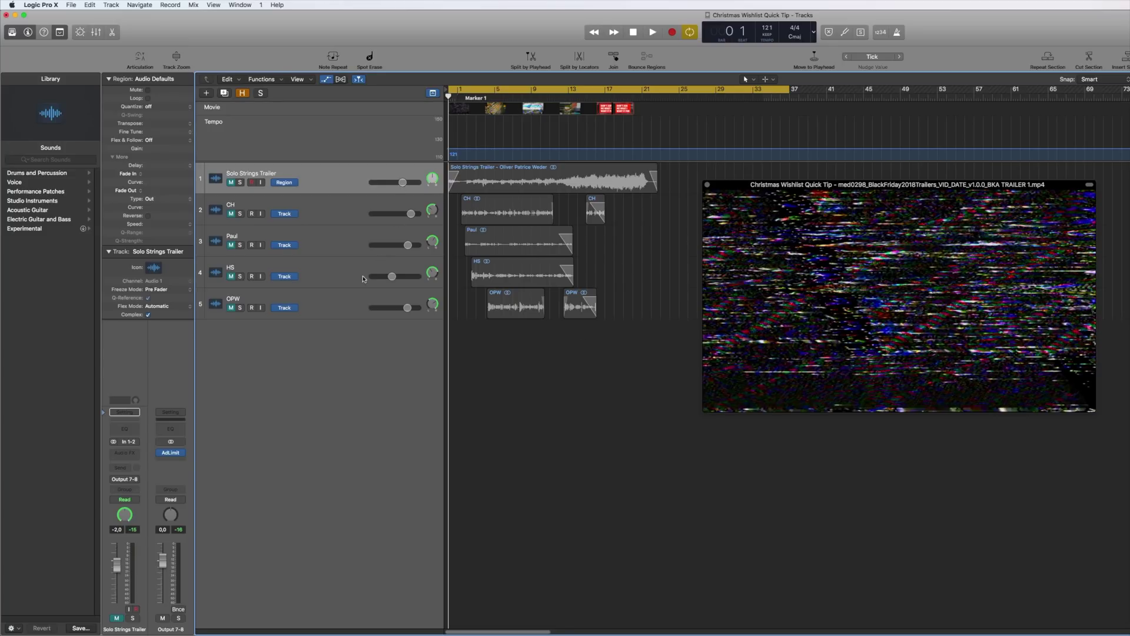
- Solo the Solo Strings Trailer track and play it back
click(337, 183)
click(240, 182)
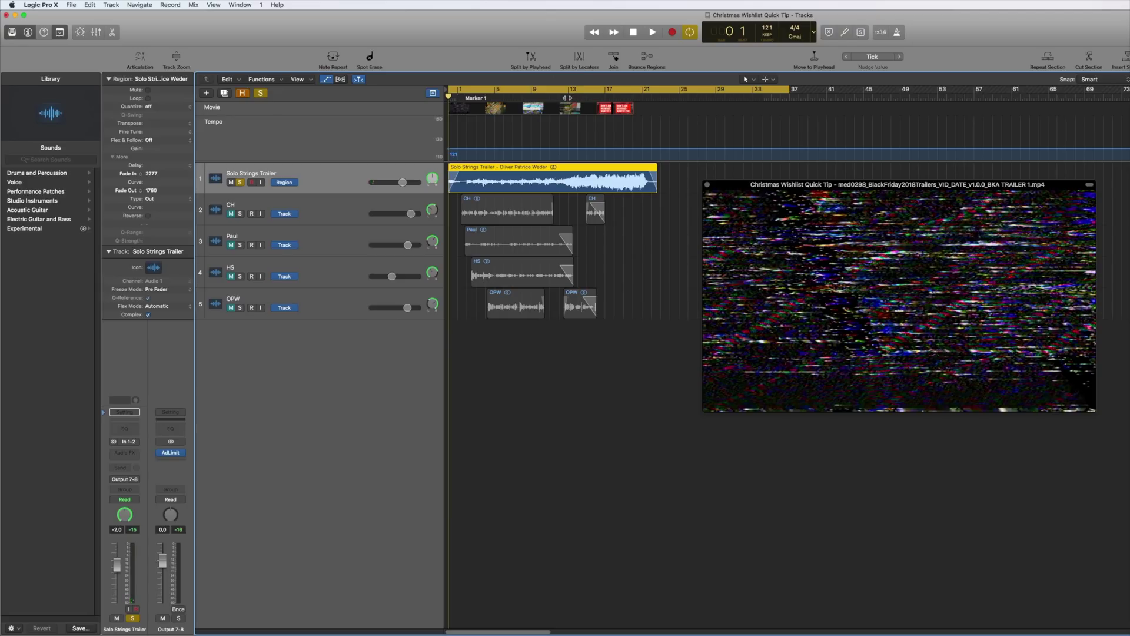
key(space)
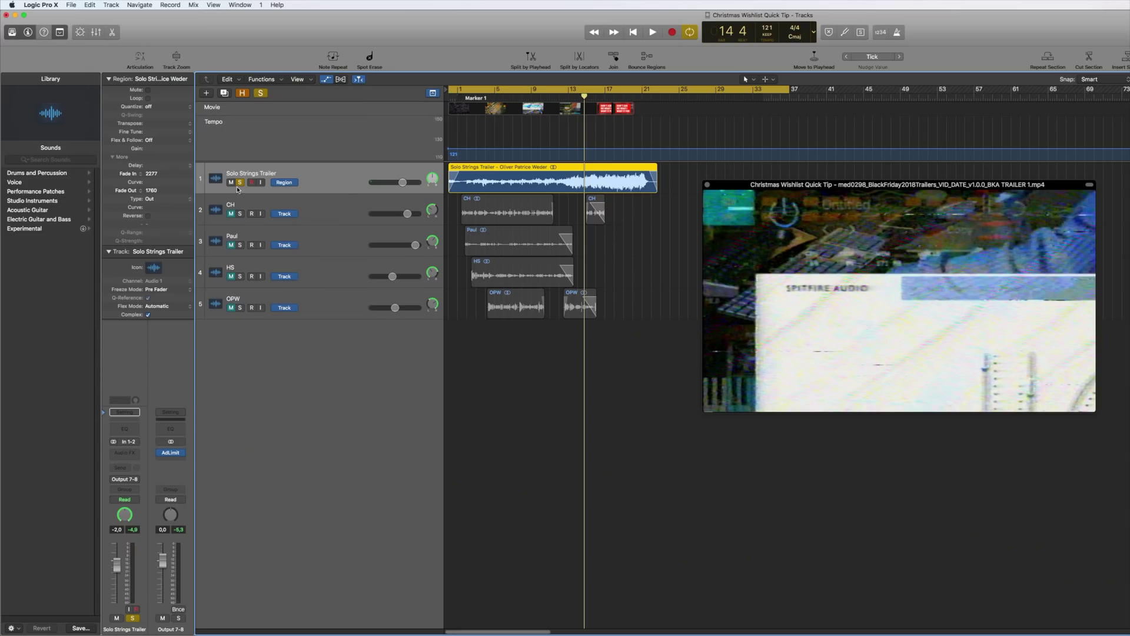
- Unsolo the strings, solo the CH, Paul, HS and OPW regions, and play them
click(240, 182)
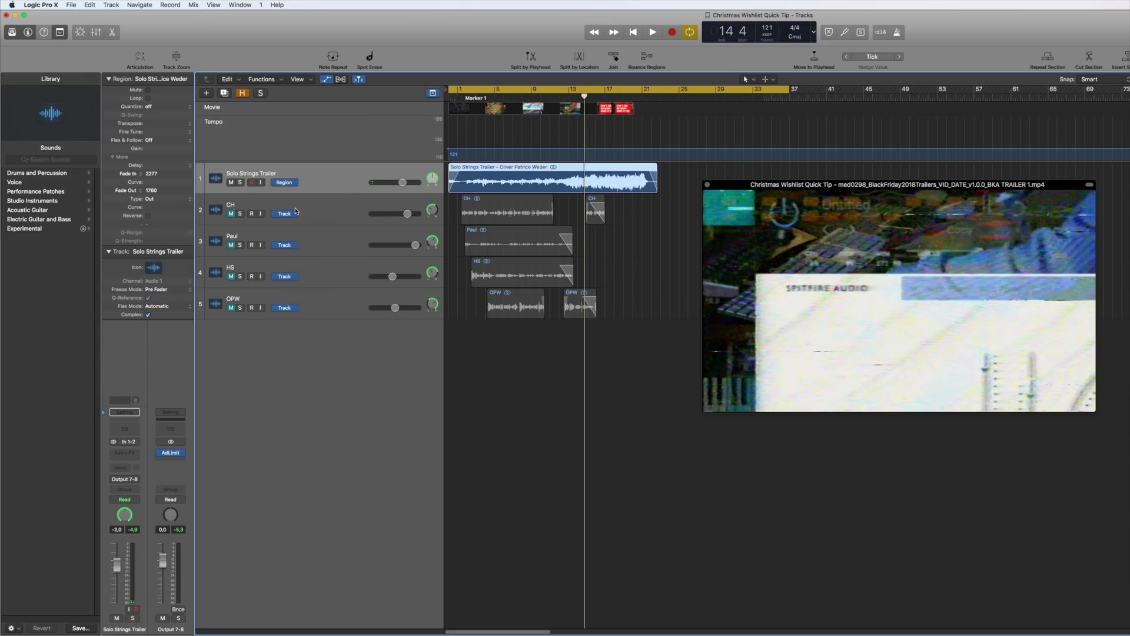
click(301, 211)
shift+click(230, 316)
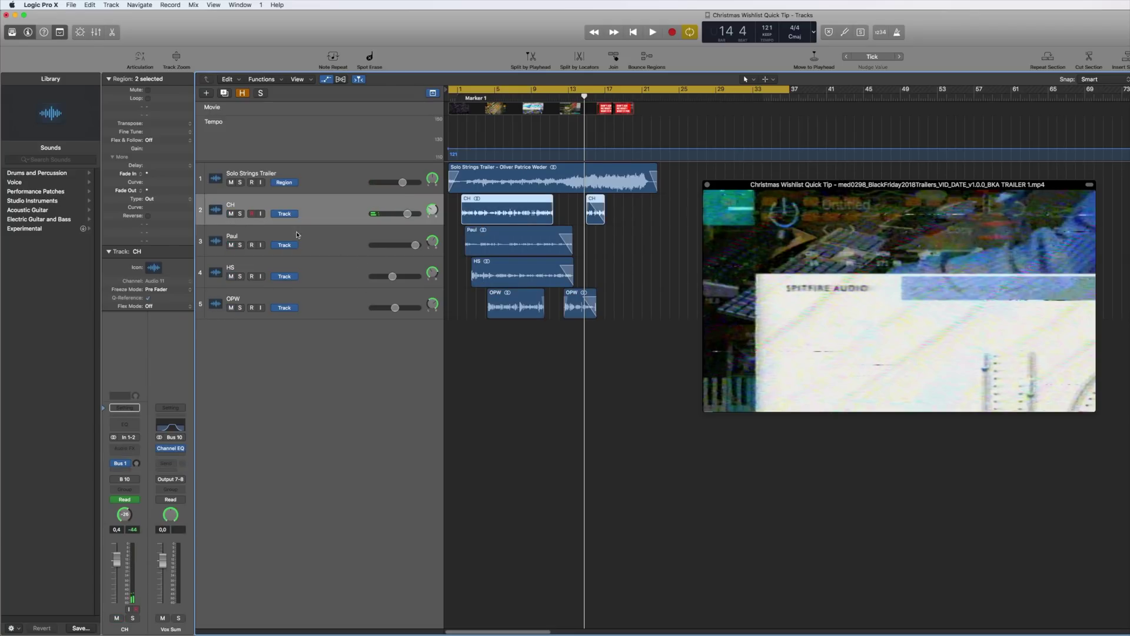
shift+click(323, 301)
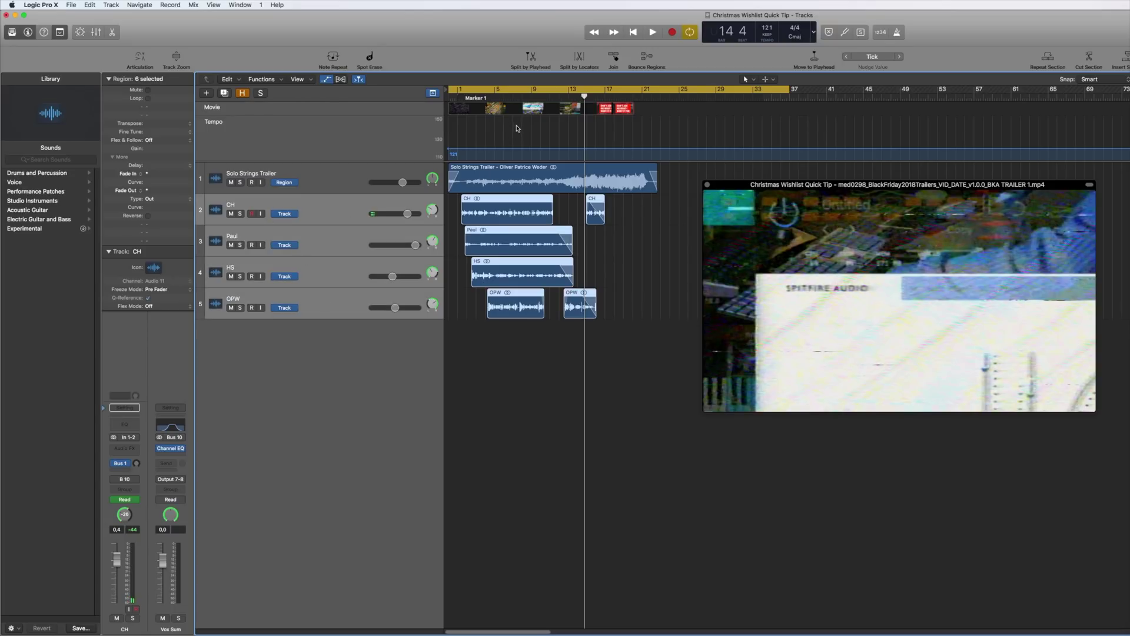
key(ctrl+s)
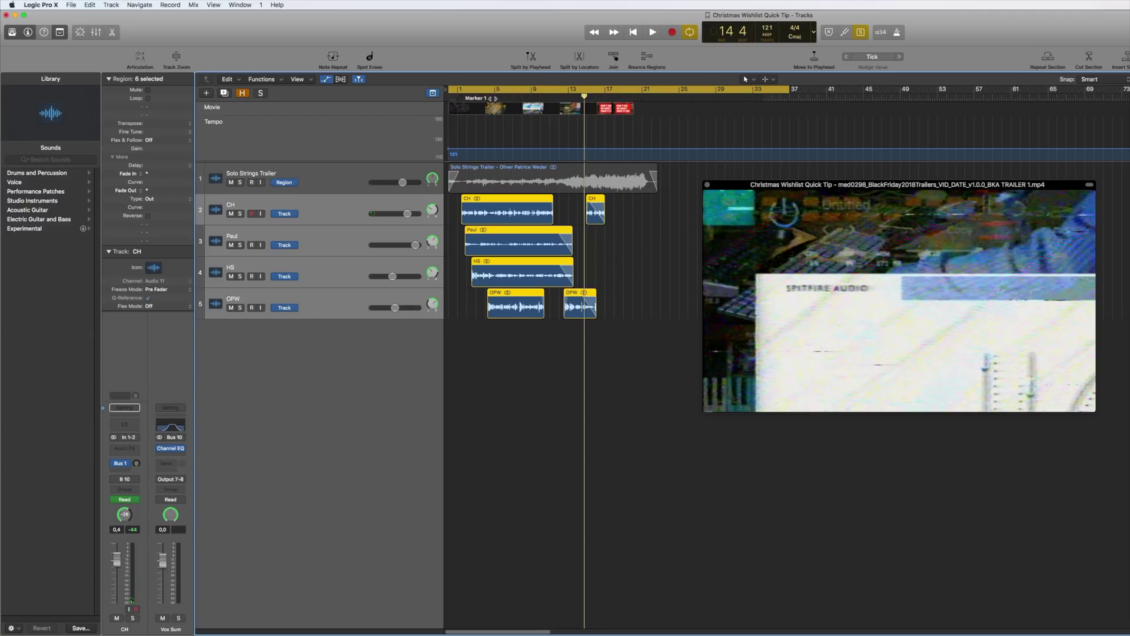
key(space)
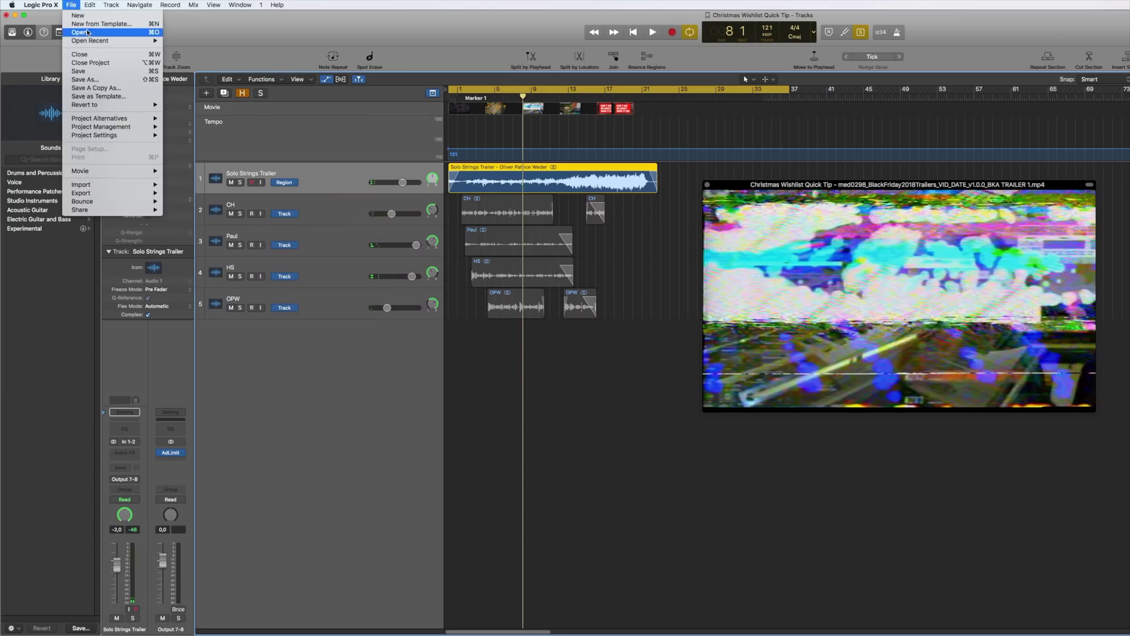
- Check the Smart Tempo project settings, then close them
mouse_move(106, 136)
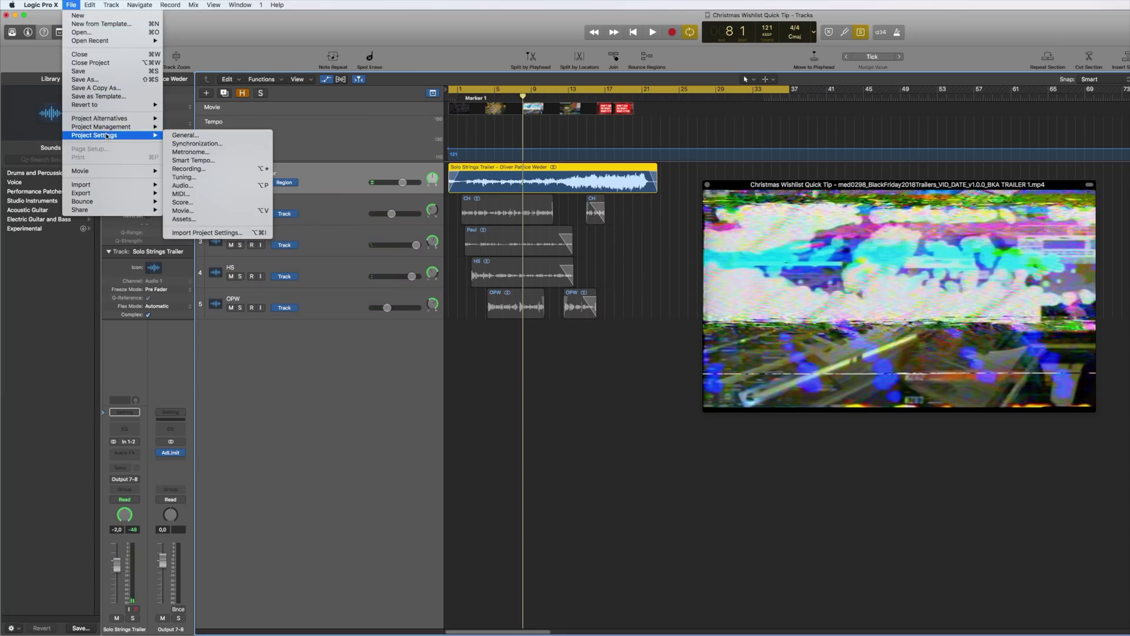
click(193, 160)
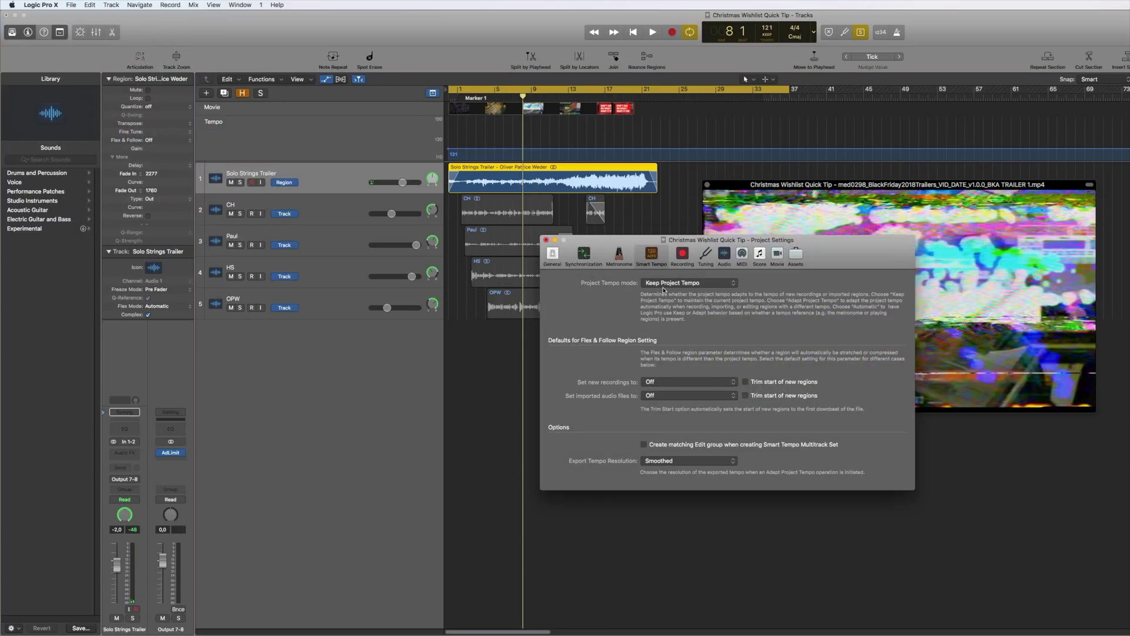
click(546, 240)
- Turn Flex & Follow On for the Solo Strings Trailer region in the Region inspector
click(110, 78)
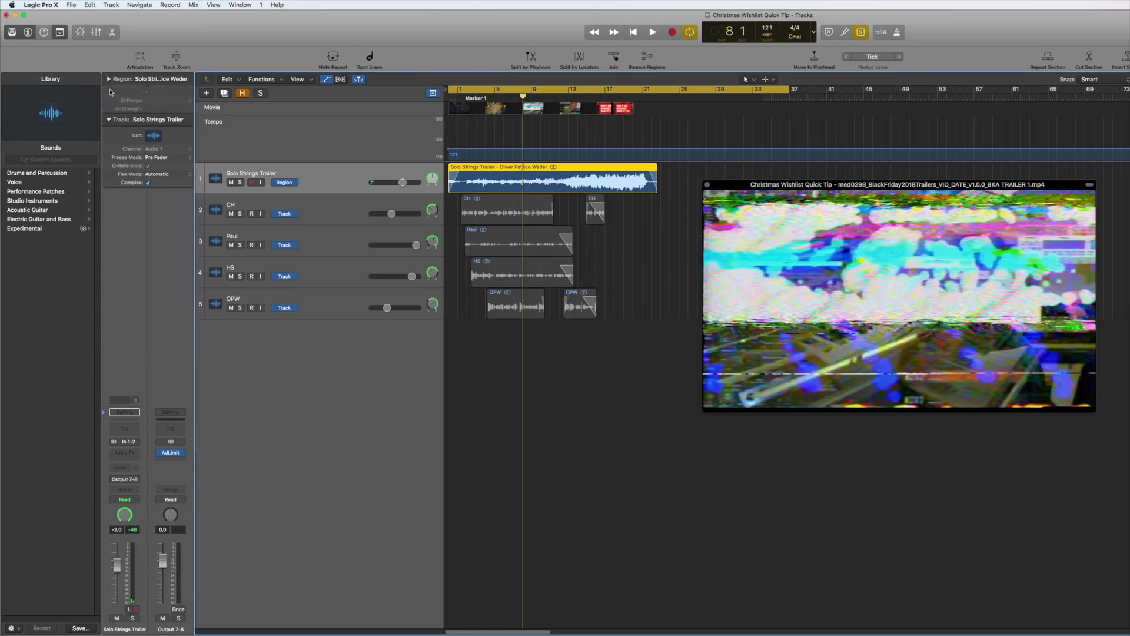
click(108, 79)
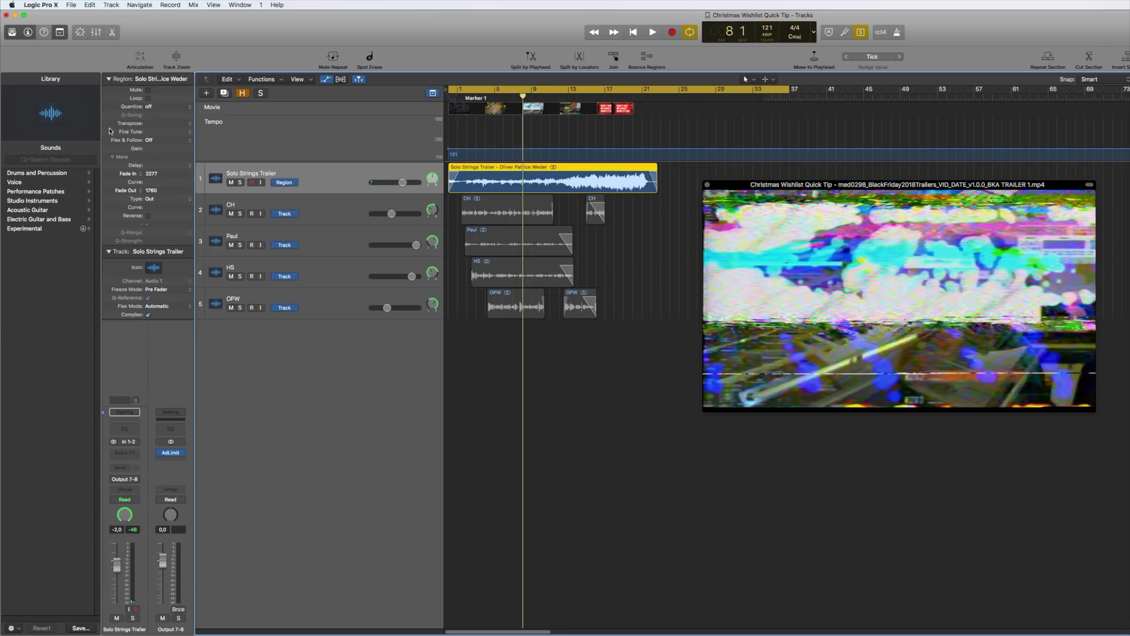
click(159, 142)
click(162, 148)
- Add a tempo point and drag it up to 230.6, ramping from 121 around bar 20
click(635, 152)
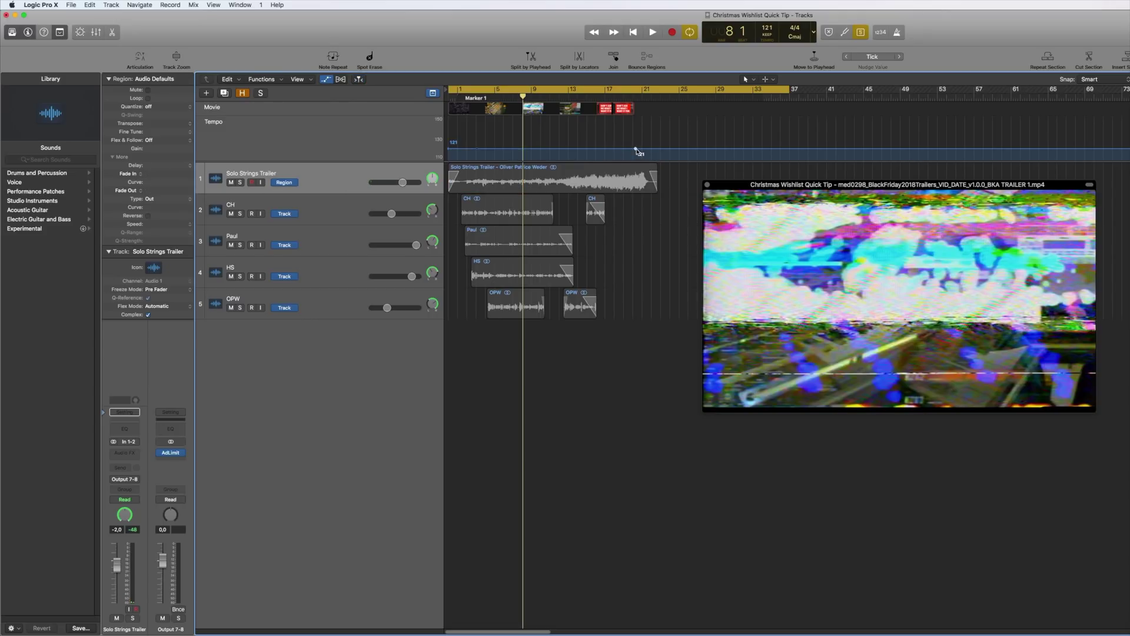
drag(636, 151, 639, 124)
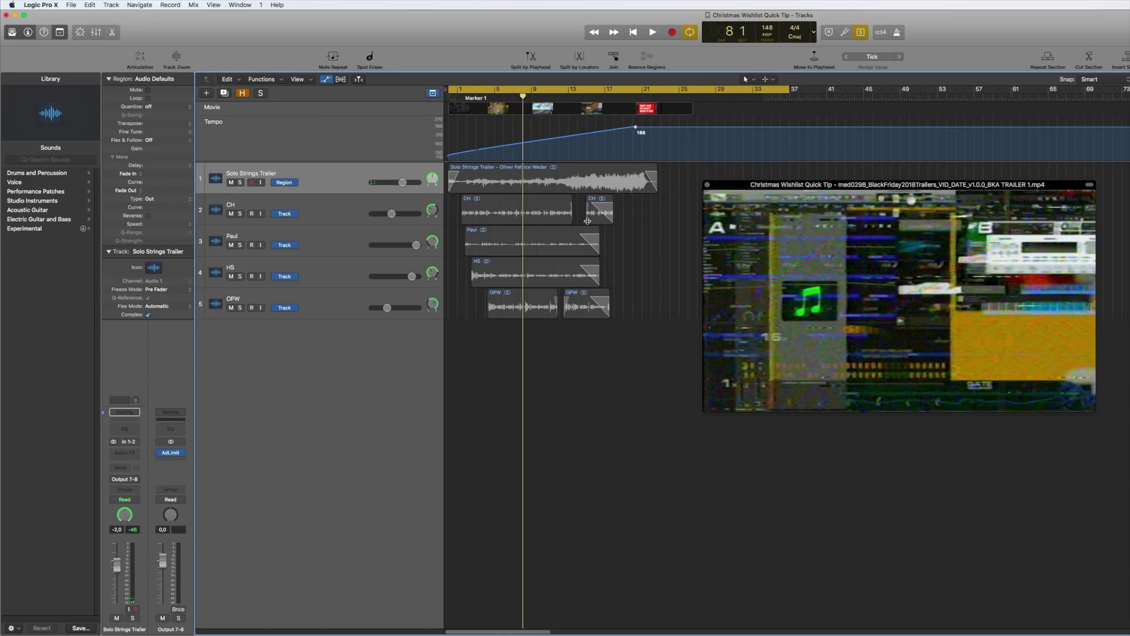
drag(636, 130, 720, 115)
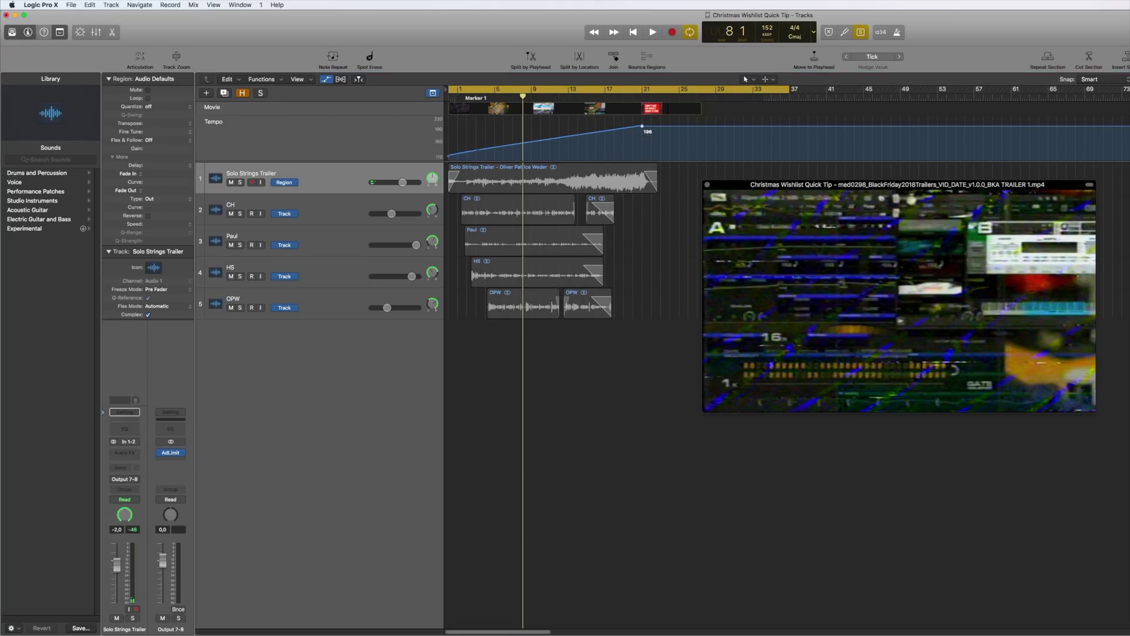
drag(642, 126, 651, 126)
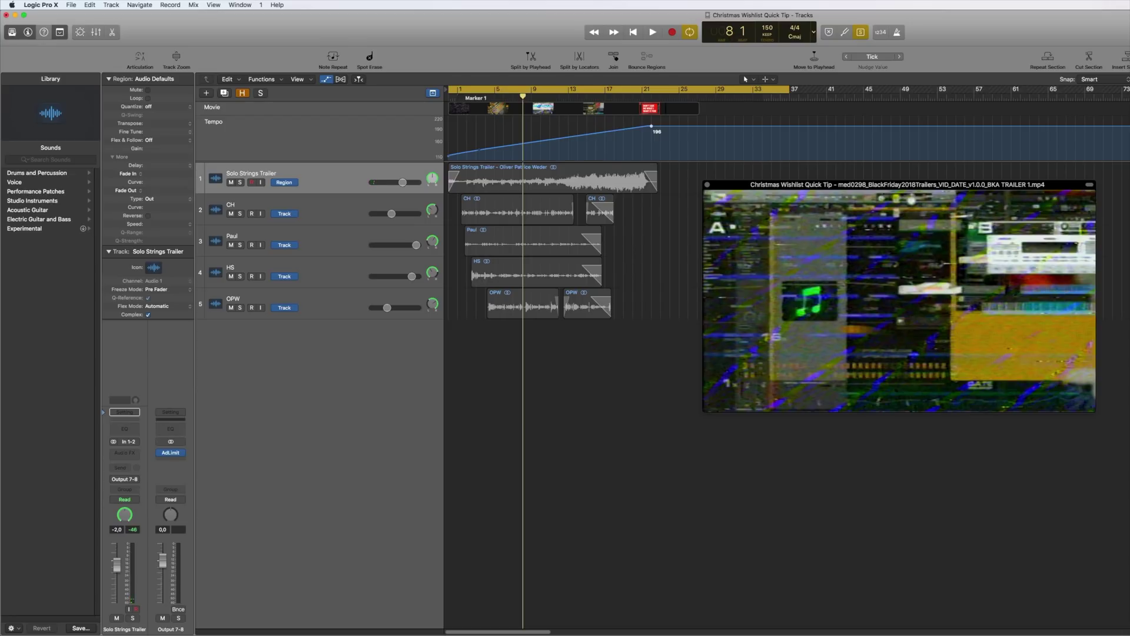
drag(651, 126, 651, 122)
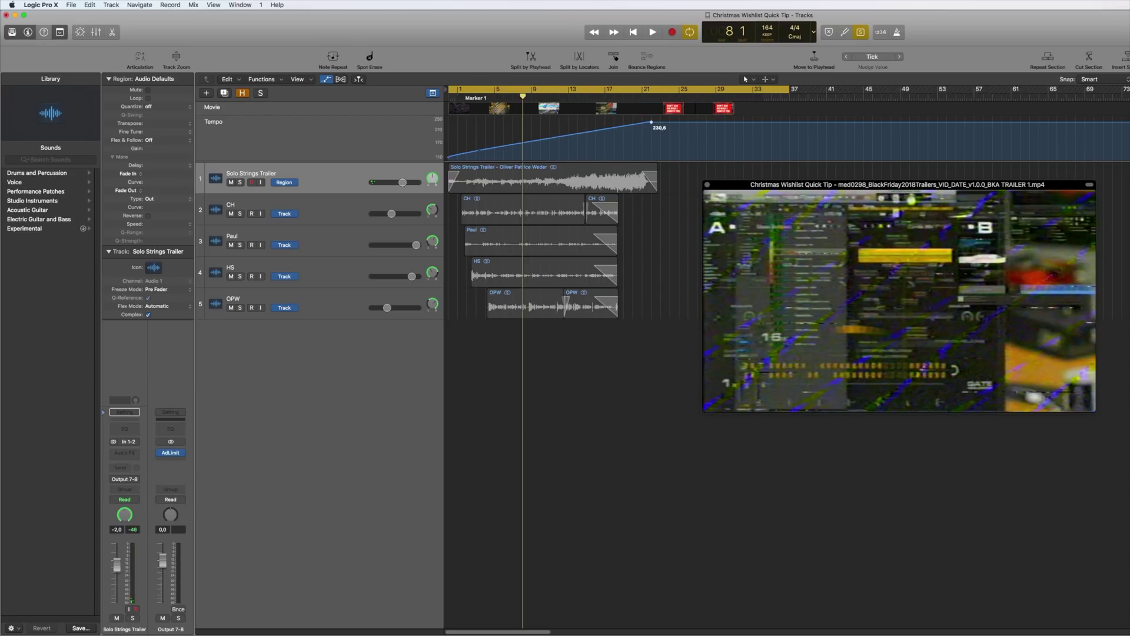
- Select the Solo Strings Trailer region, show Flex view, and play the ramp from the start
click(346, 188)
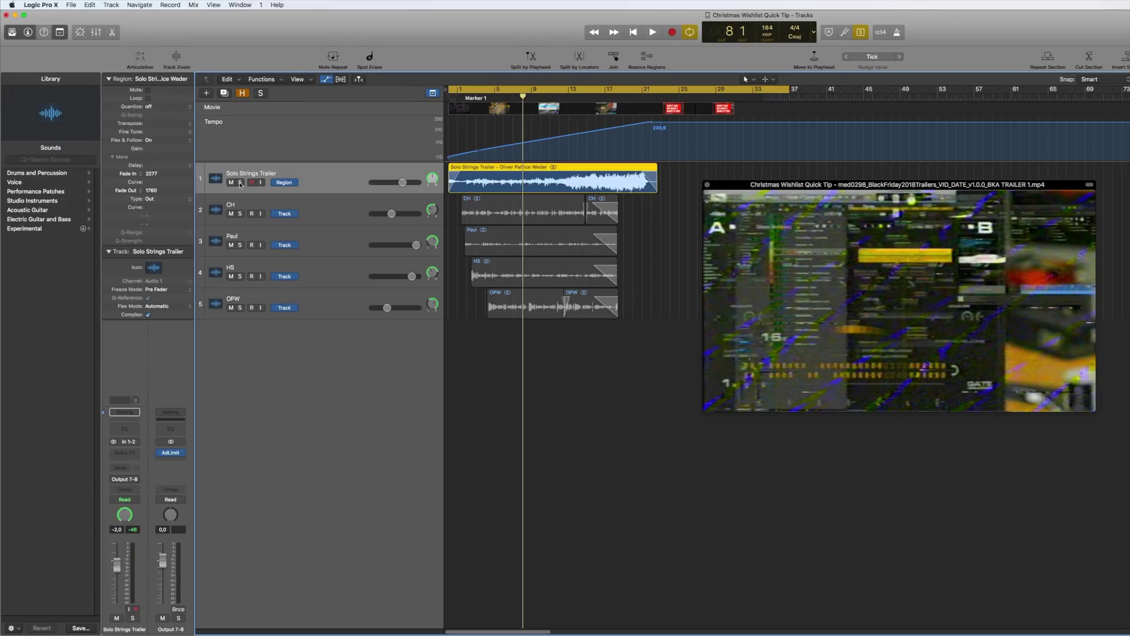
key(super+f)
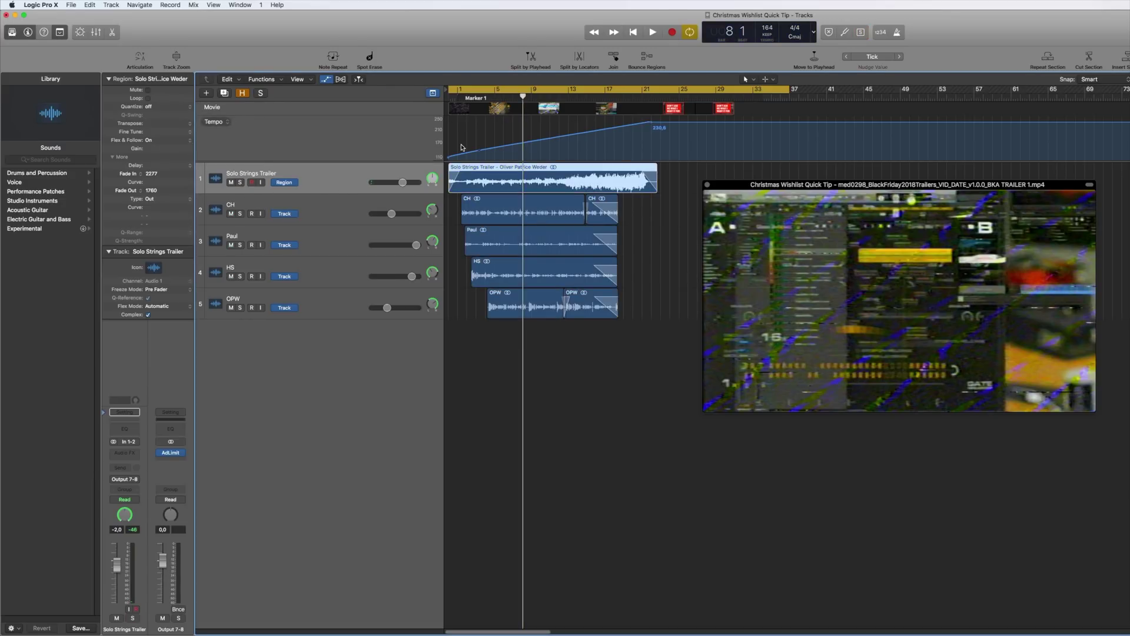
key(Return)
key(space)
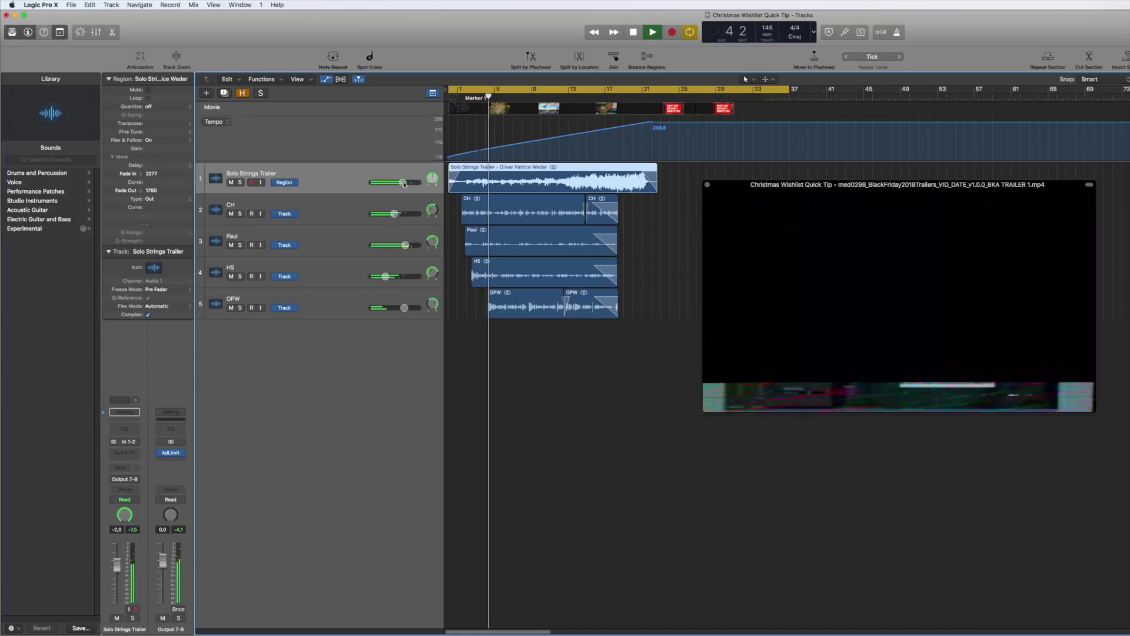
- Drag the Solo Strings Trailer volume fader up to +1.8 dB during playback
drag(409, 177, 413, 182)
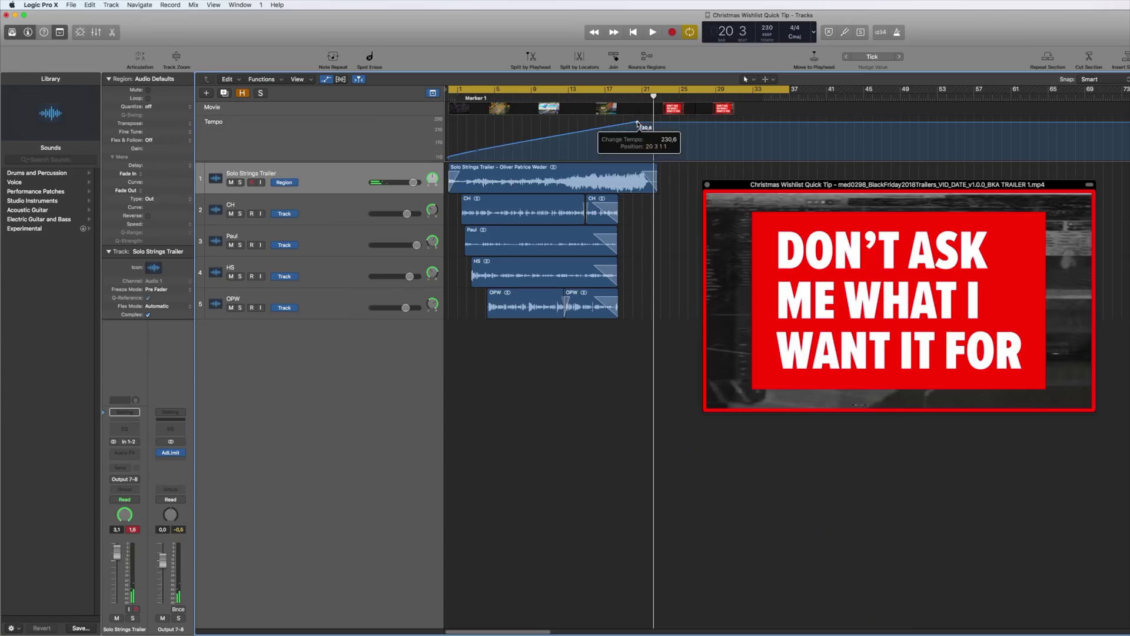
- Try a tempo curve peaking at bar 13 and dropping to 139.6, then play it soloed
drag(637, 124, 497, 141)
click(241, 182)
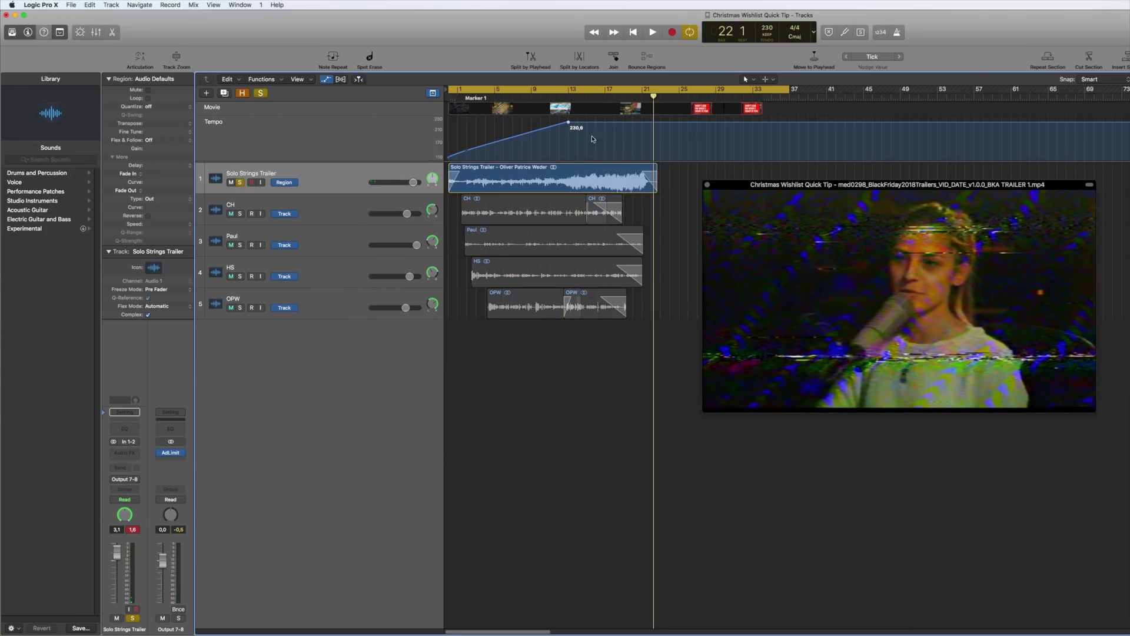
click(628, 145)
drag(614, 126, 516, 87)
key(space)
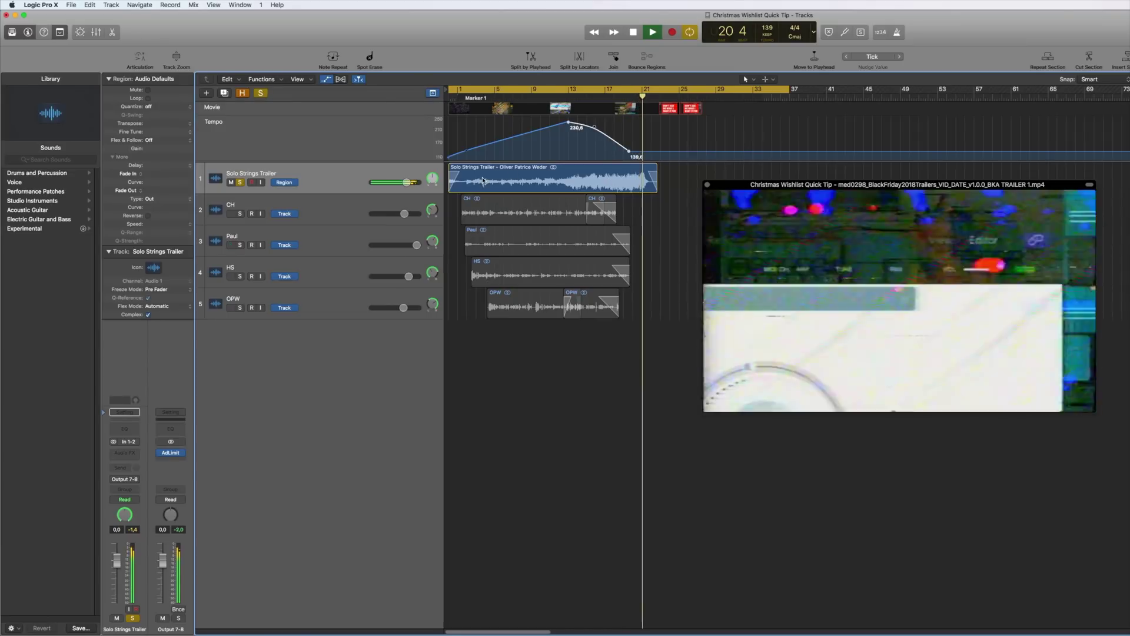
- Hide automation and undo the curve edits back to the single ramp to 230.6
key(a)
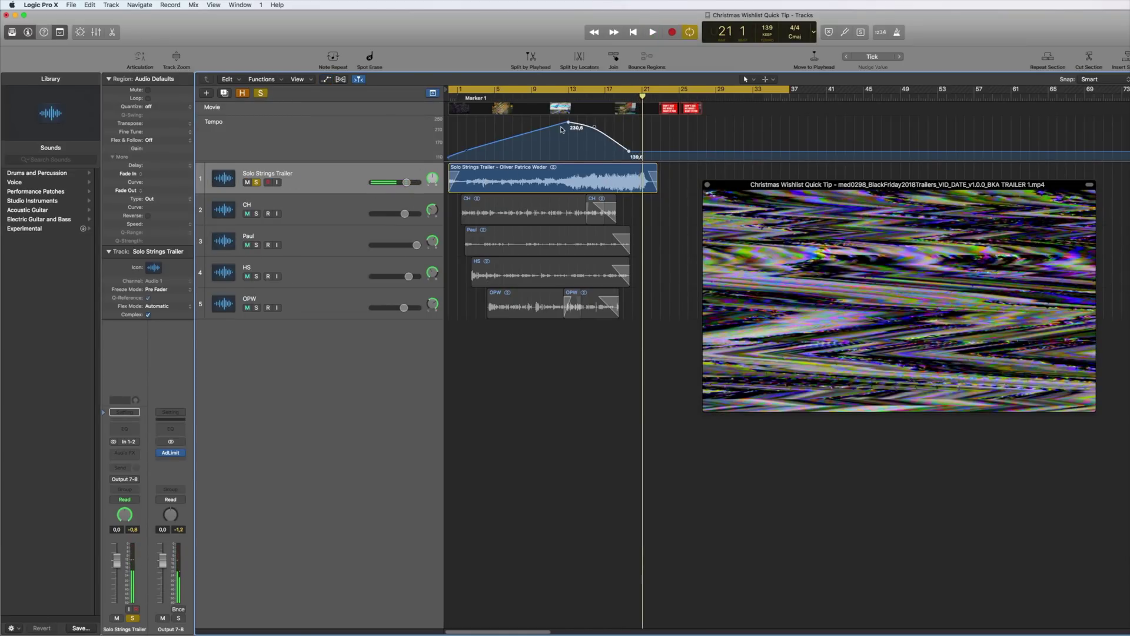
key(super+z)
key(super+z)
key(super+z)
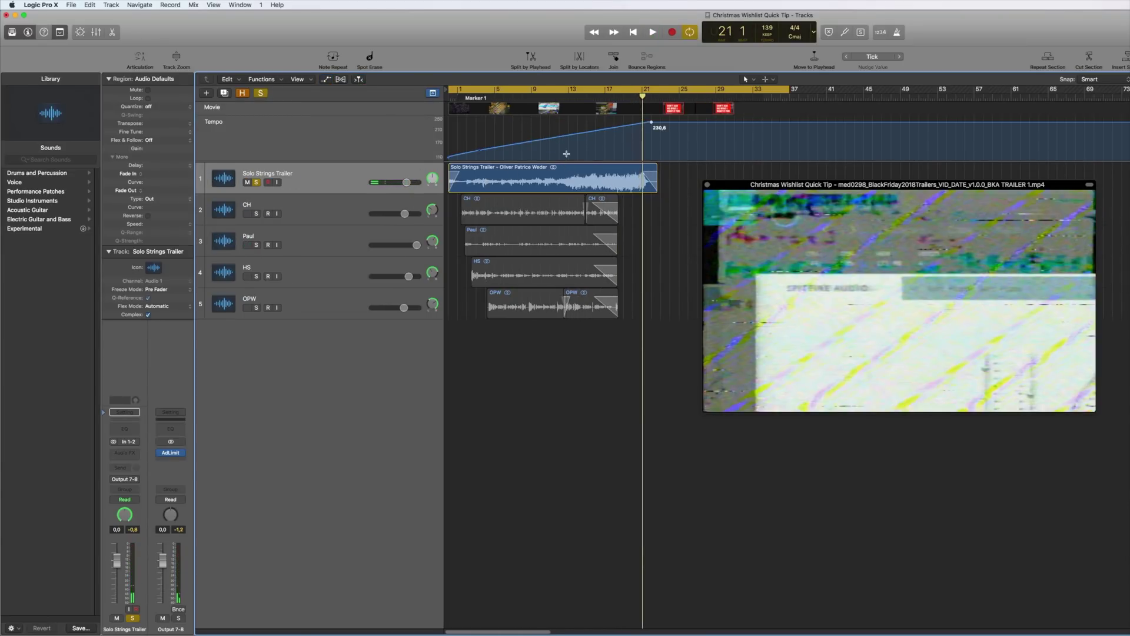
key(super+f)
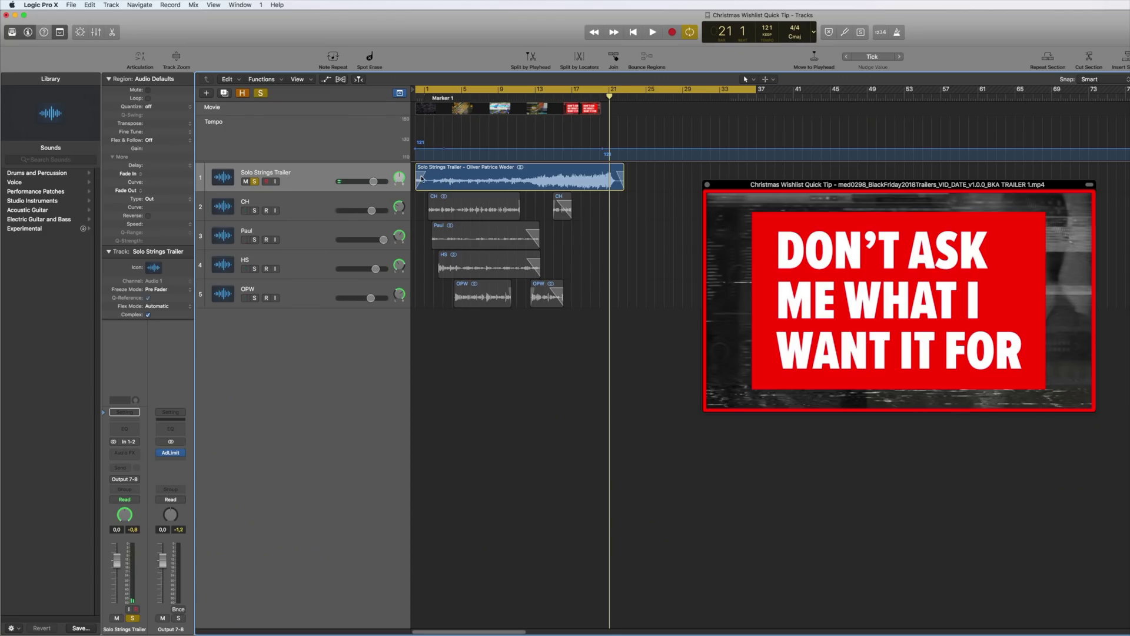
- Add a Speed Up fade-in at the region start and play it from the beginning
right_click(421, 177)
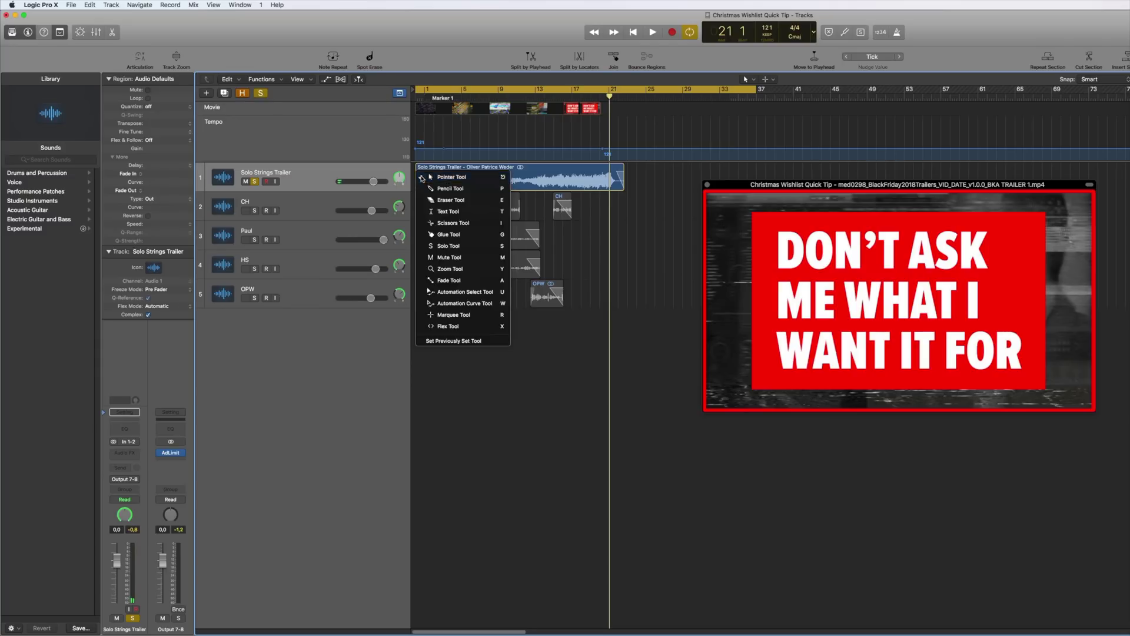
click(416, 176)
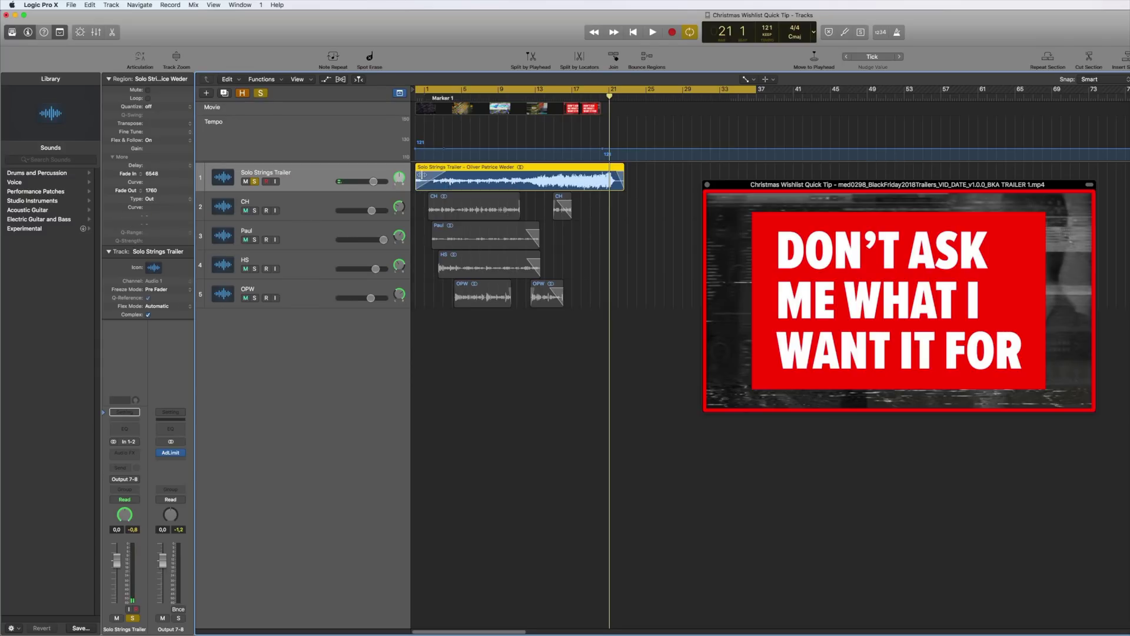
right_click(424, 179)
click(446, 189)
key(Return)
key(space)
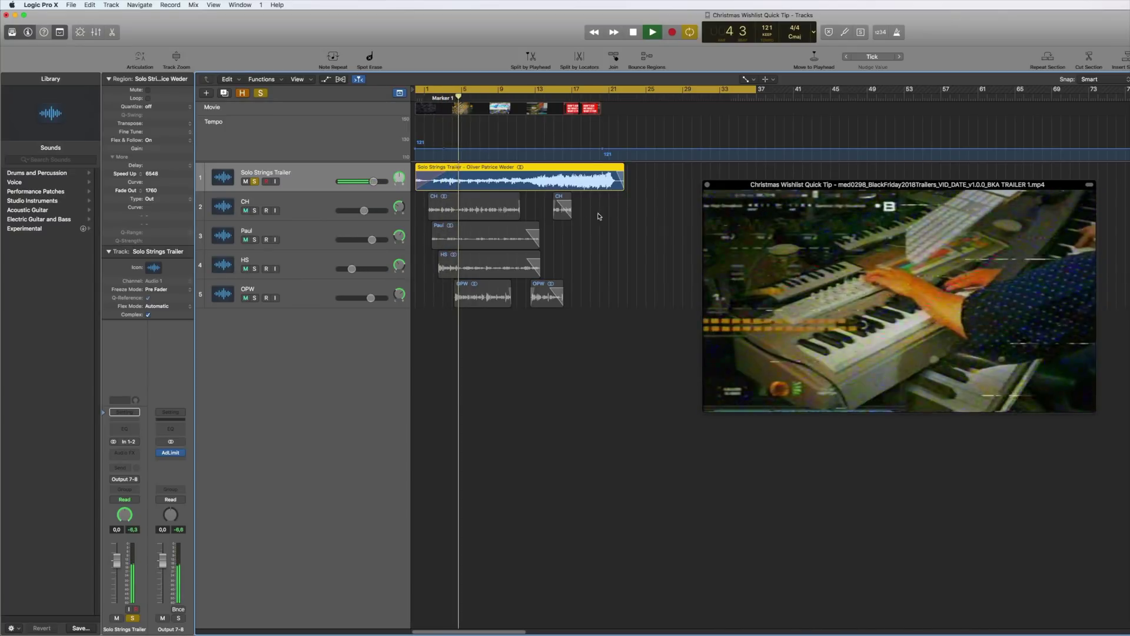
key(space)
- Trim the strings region by one bar and bring up the fade options at its end
drag(623, 184, 623, 183)
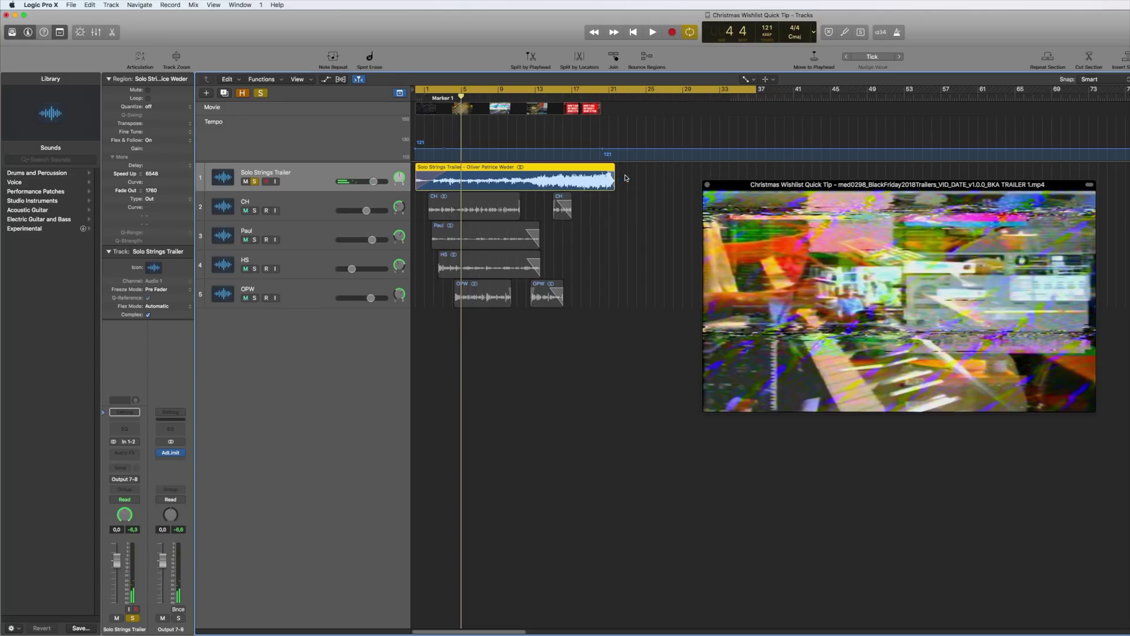
right_click(594, 175)
key(Escape)
right_click(602, 177)
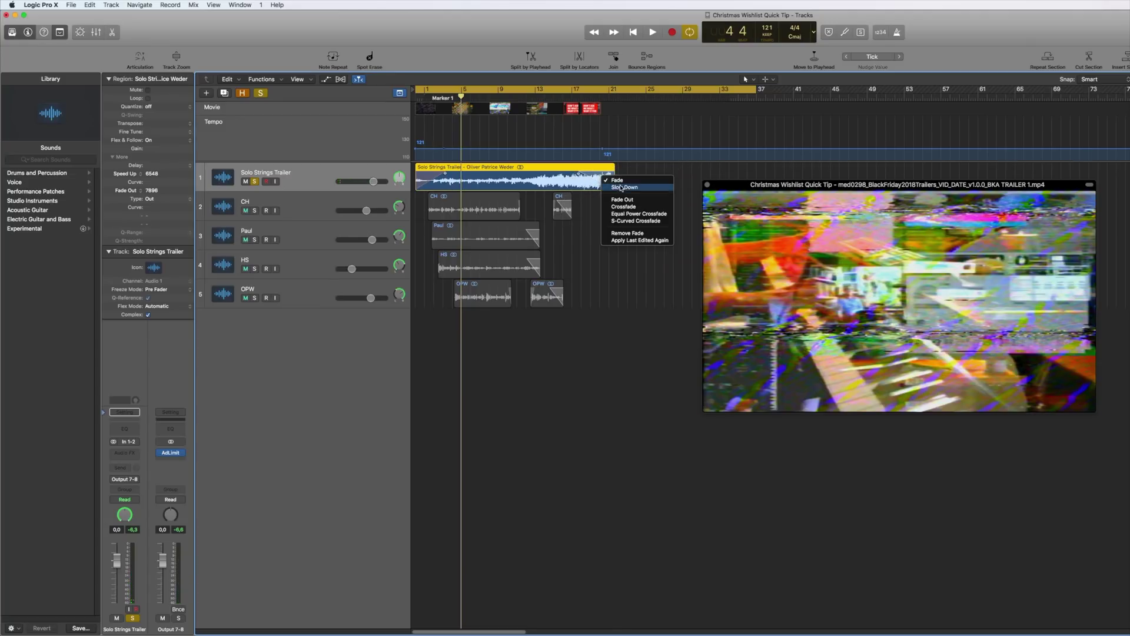